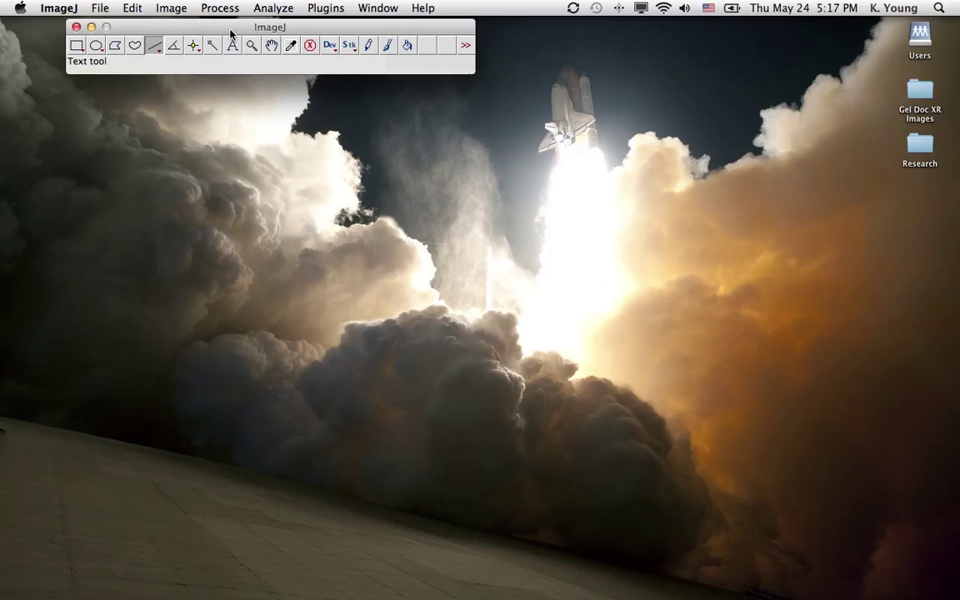
Open Gel_image.tif from the Gel Doc XR Images folder and move its window toward the centre.
drag(230, 32, 248, 38)
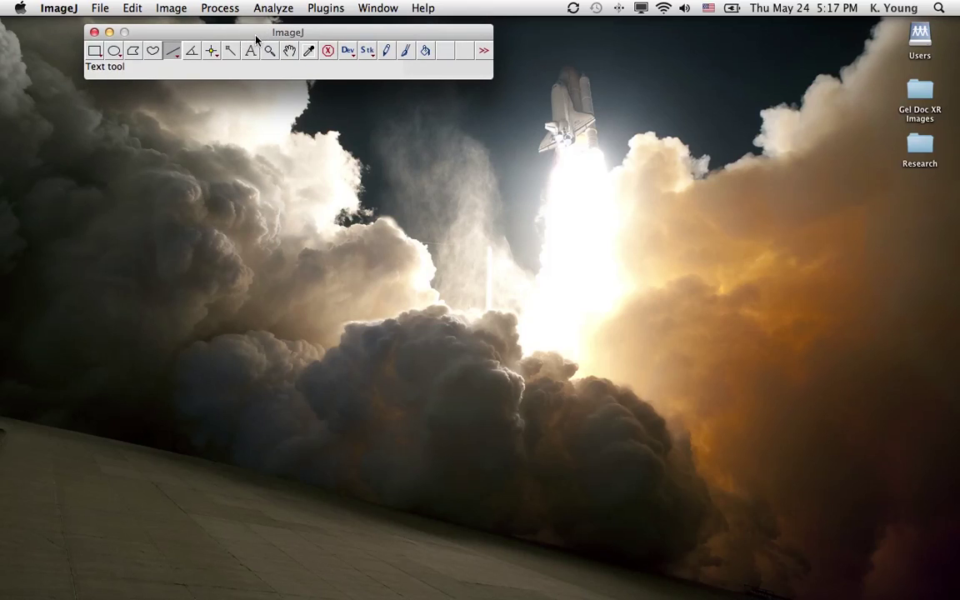
click(101, 9)
click(117, 40)
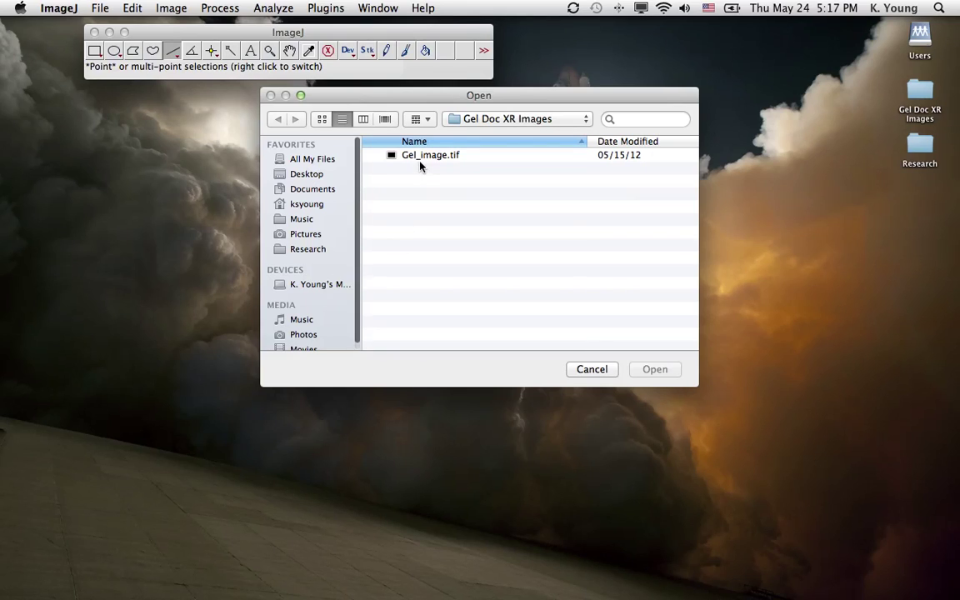
click(420, 156)
click(654, 370)
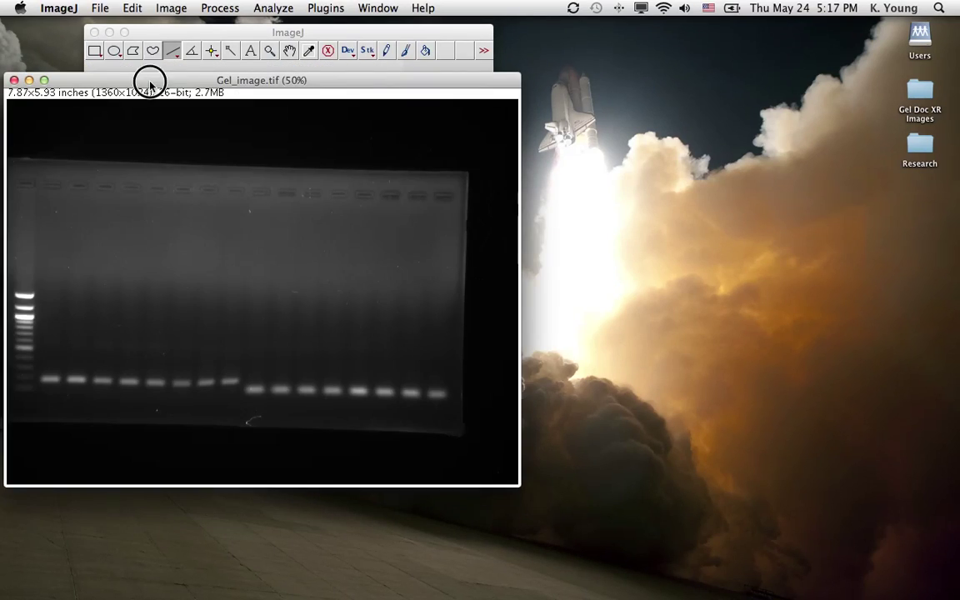
drag(147, 79, 415, 106)
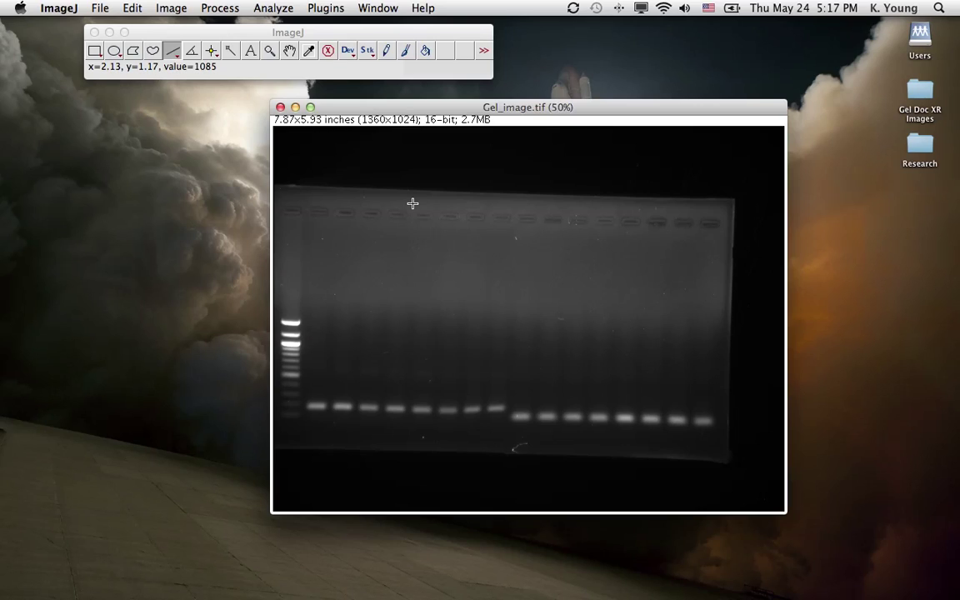
click(173, 10)
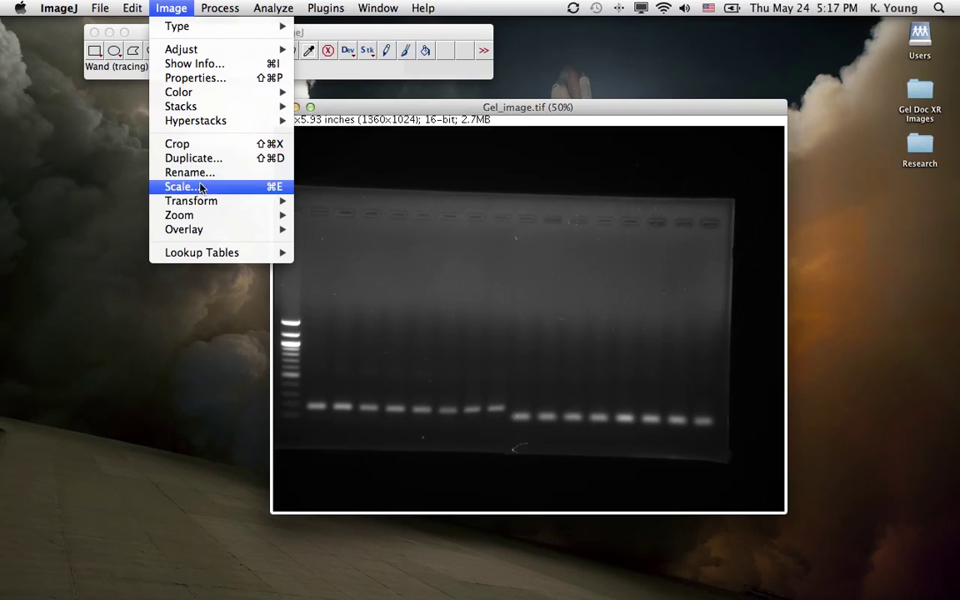
mouse_move(214, 207)
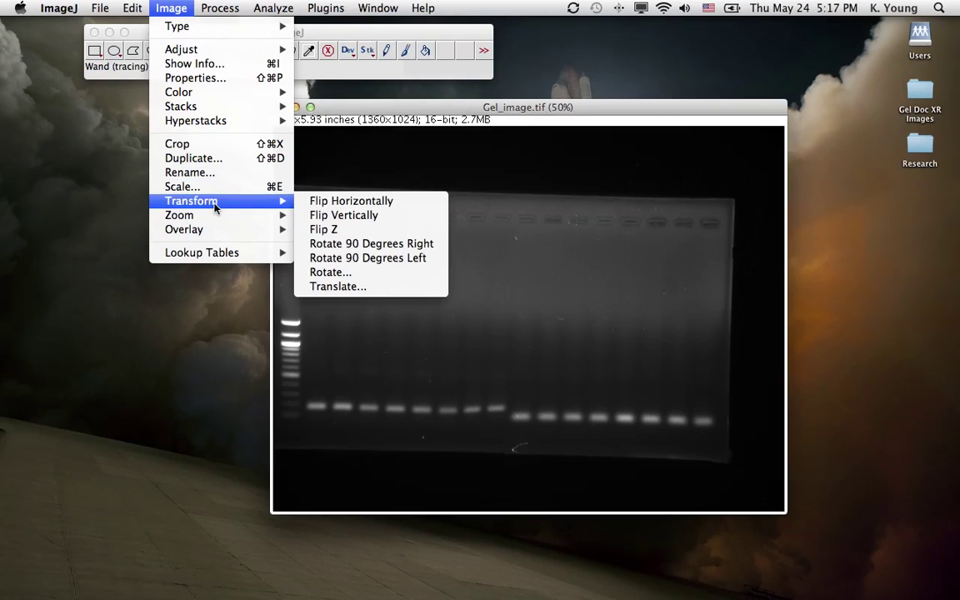
click(389, 273)
drag(481, 123, 845, 210)
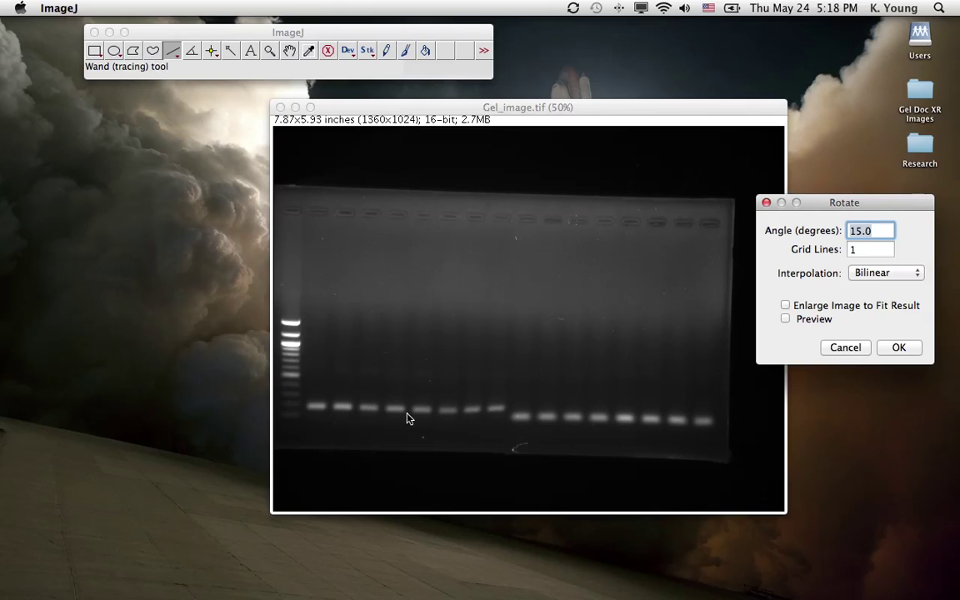
click(845, 347)
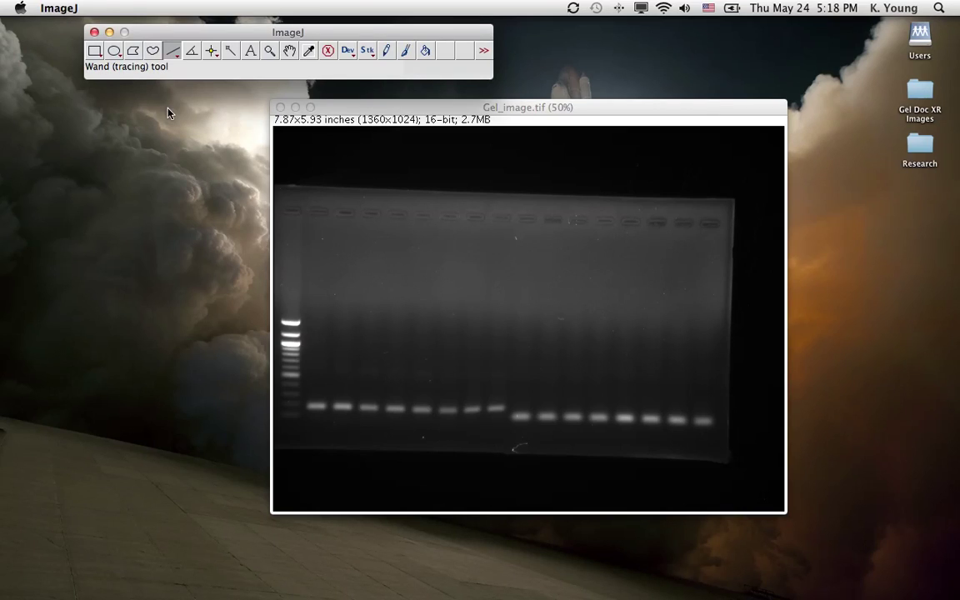
drag(390, 106, 390, 97)
Apply Invert LUT to the gel image so the bands show dark on white.
click(169, 9)
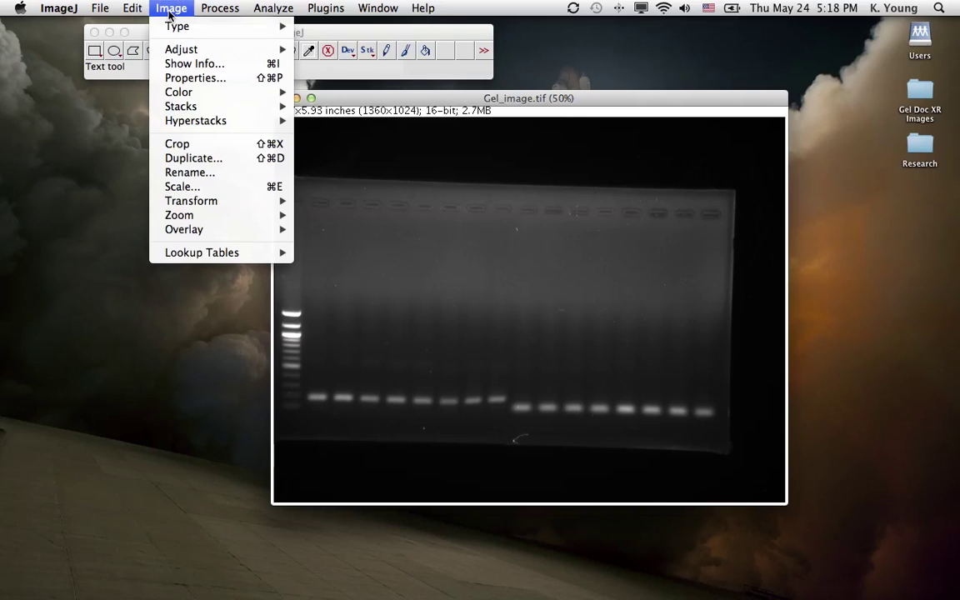
mouse_move(200, 253)
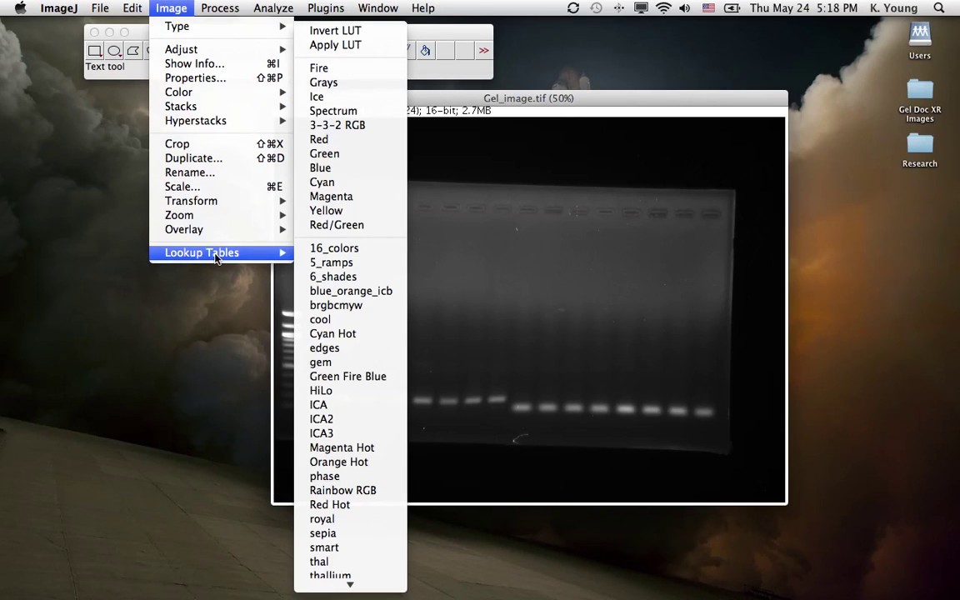
click(337, 32)
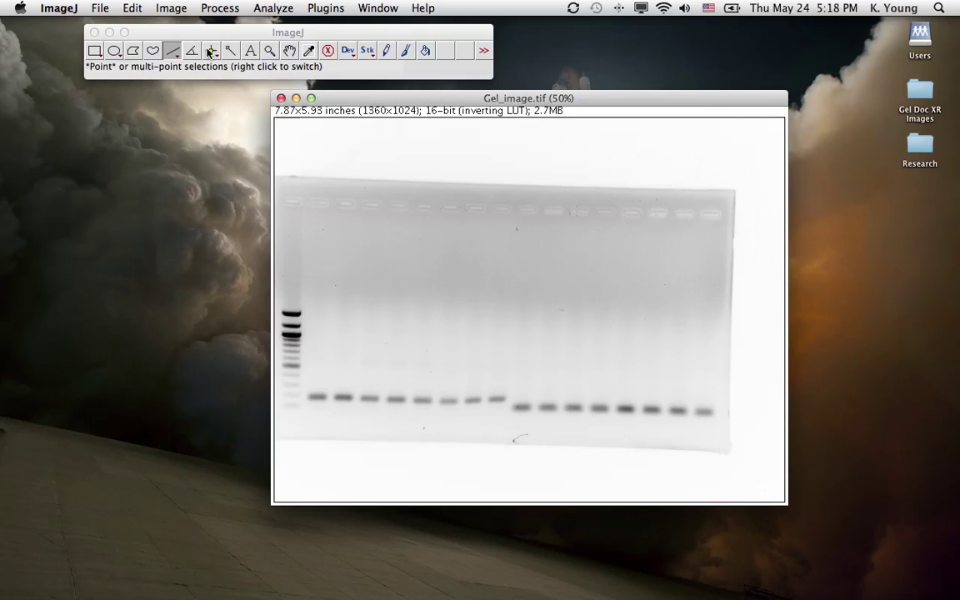
Draw a rectangle around the left eight bands and mark it as lane 1 with Cmd+1.
click(85, 44)
click(95, 50)
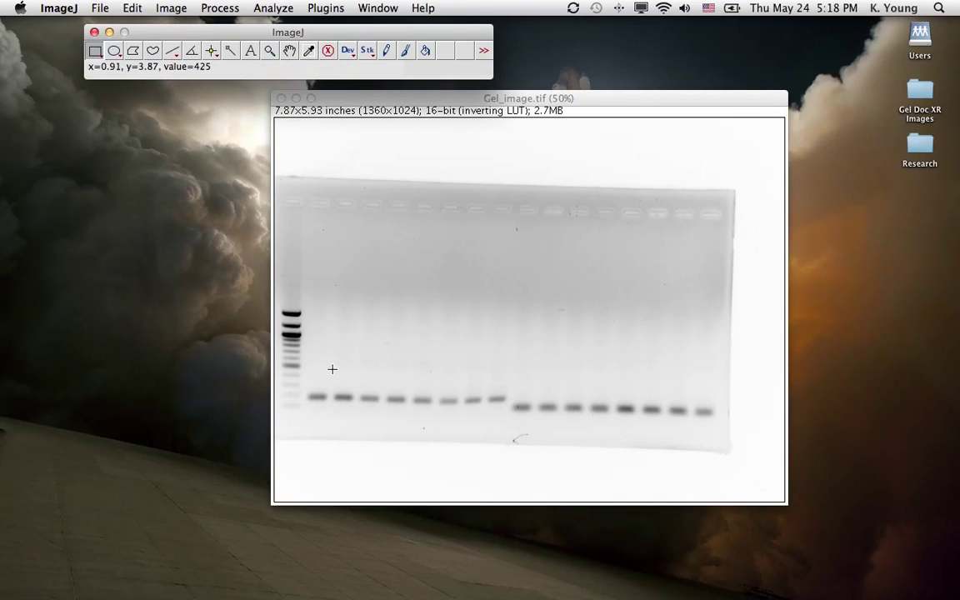
drag(305, 386, 509, 415)
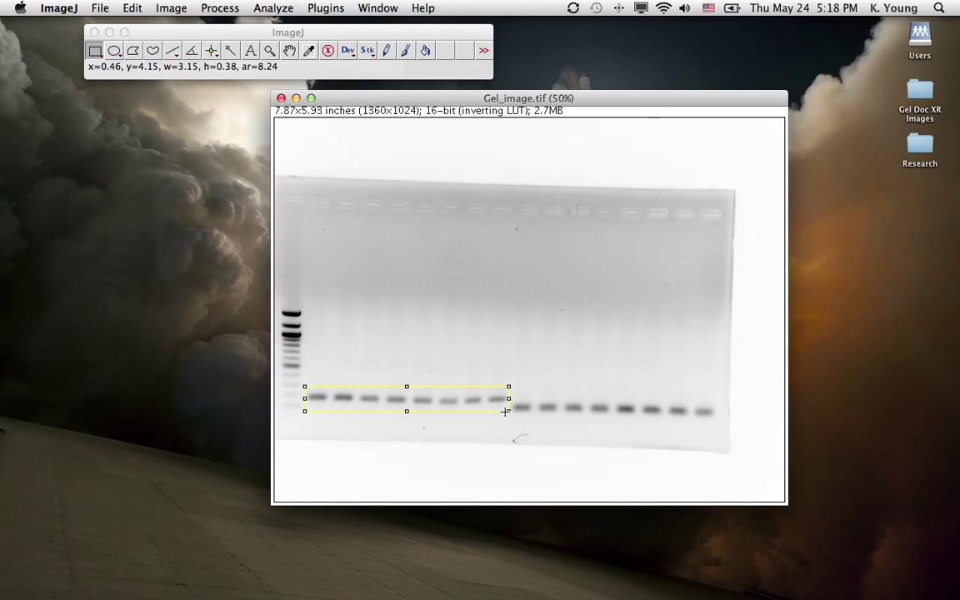
drag(375, 94, 375, 96)
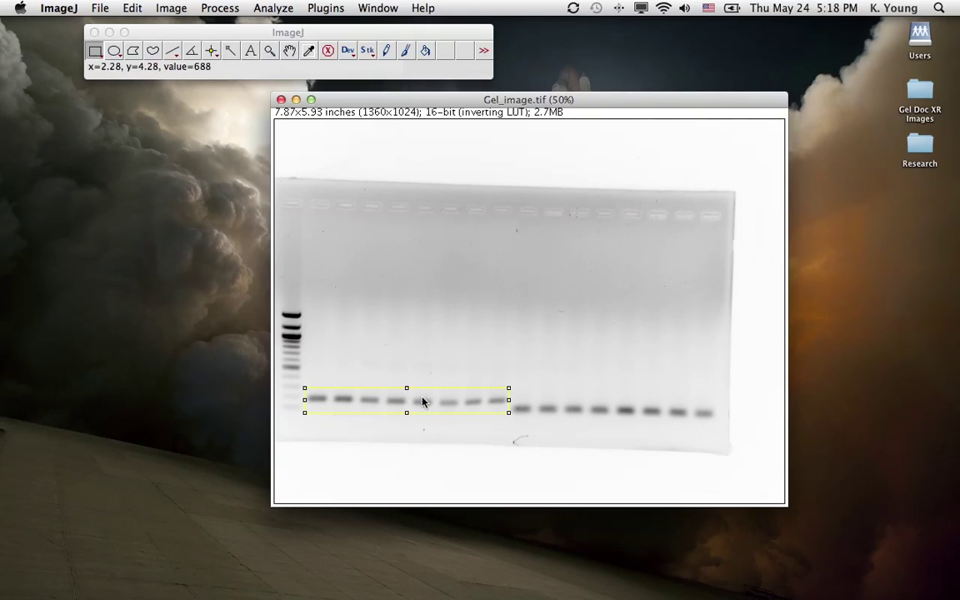
key(1)
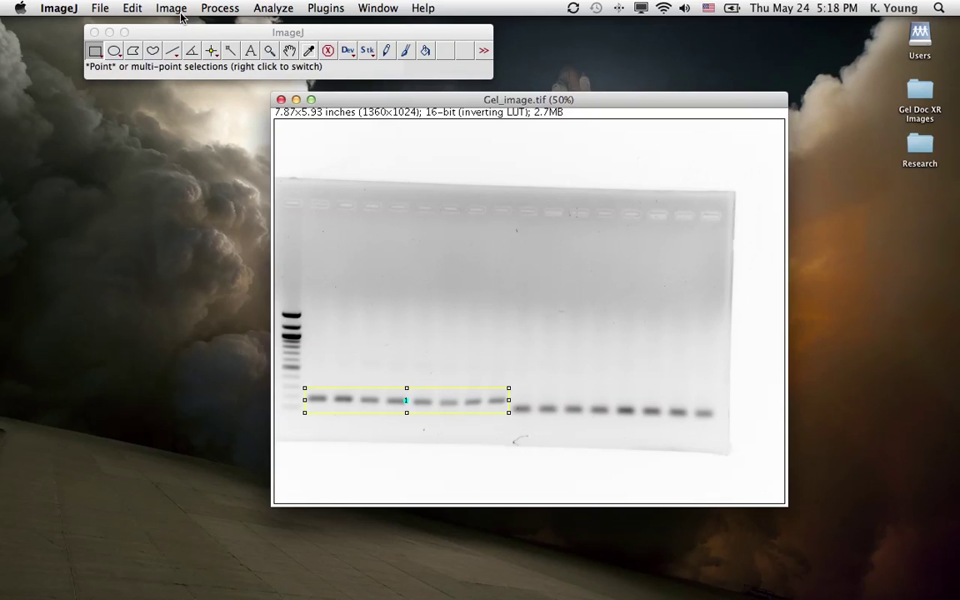
In Gel Analyzer Options, keep Label with percentages on and Invert peaks off, then confirm.
click(277, 9)
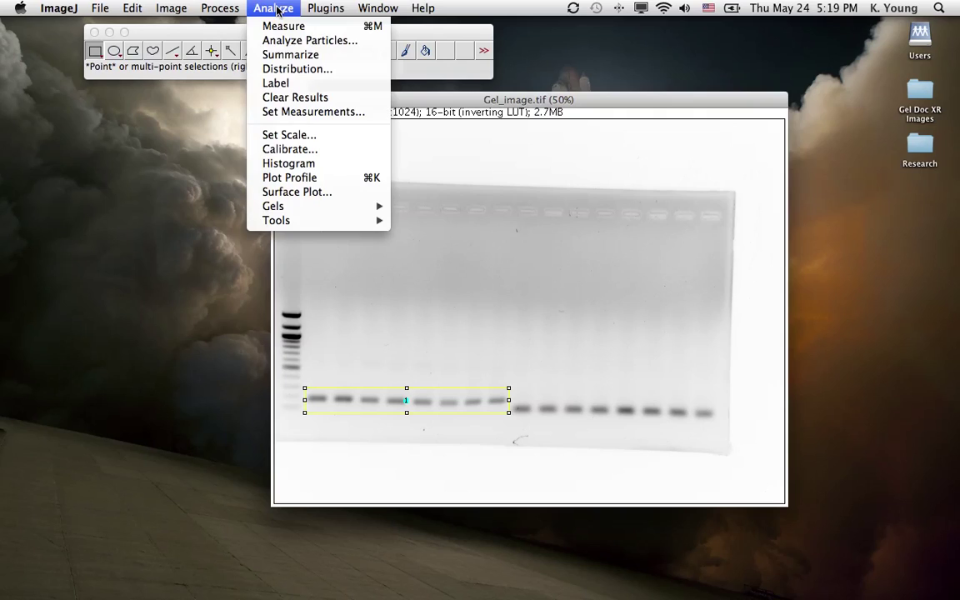
mouse_move(316, 208)
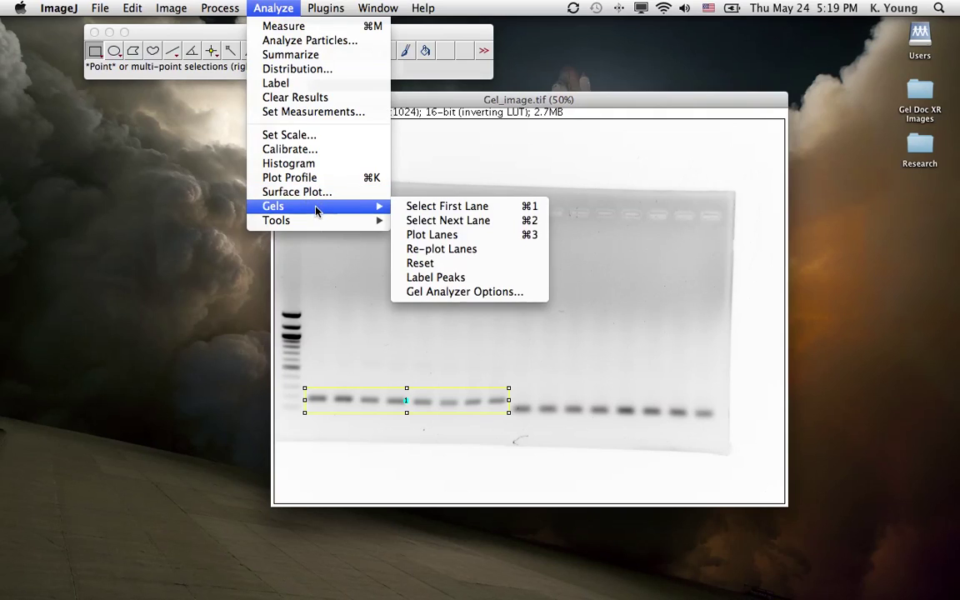
click(441, 297)
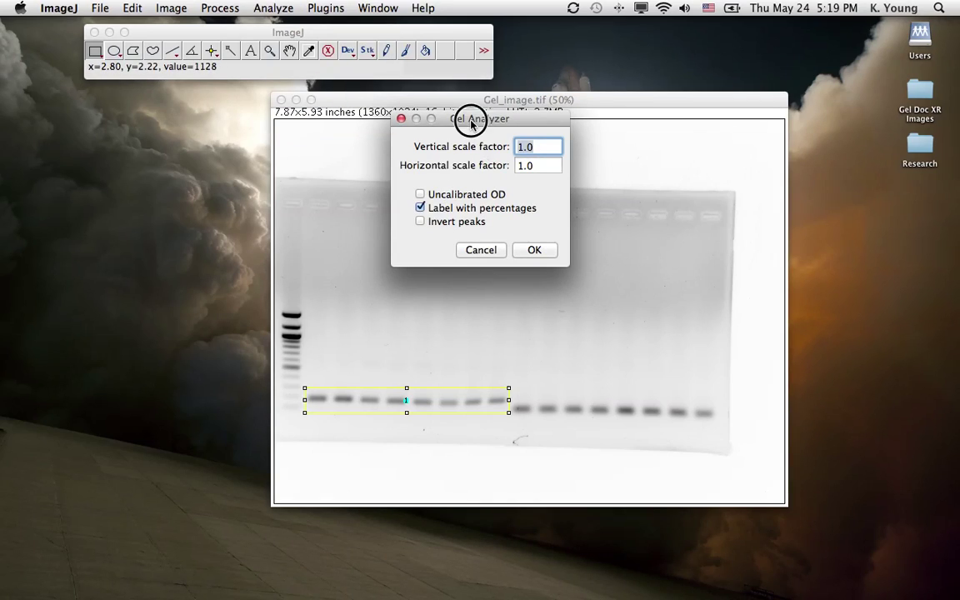
drag(471, 123, 427, 146)
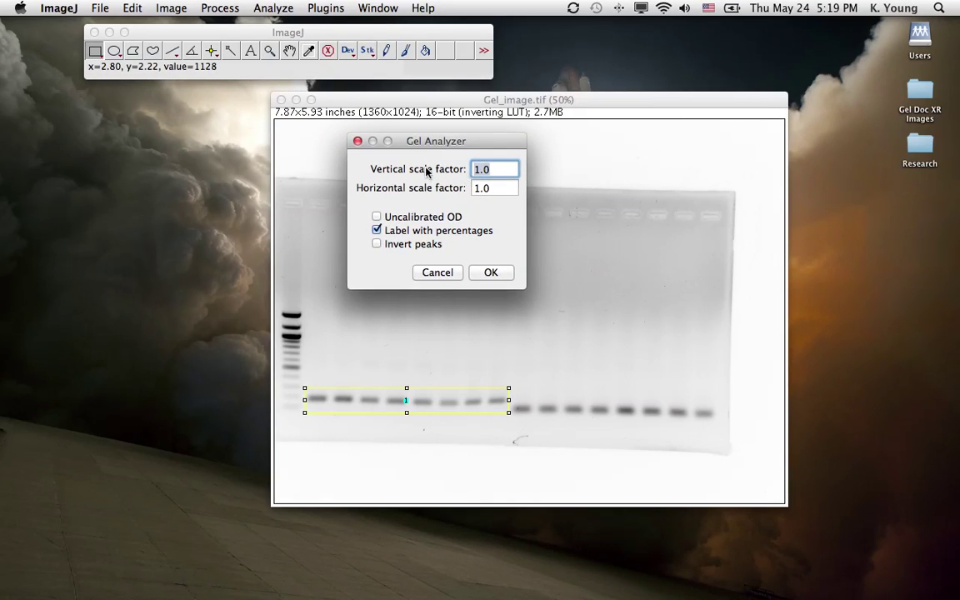
click(386, 247)
click(392, 247)
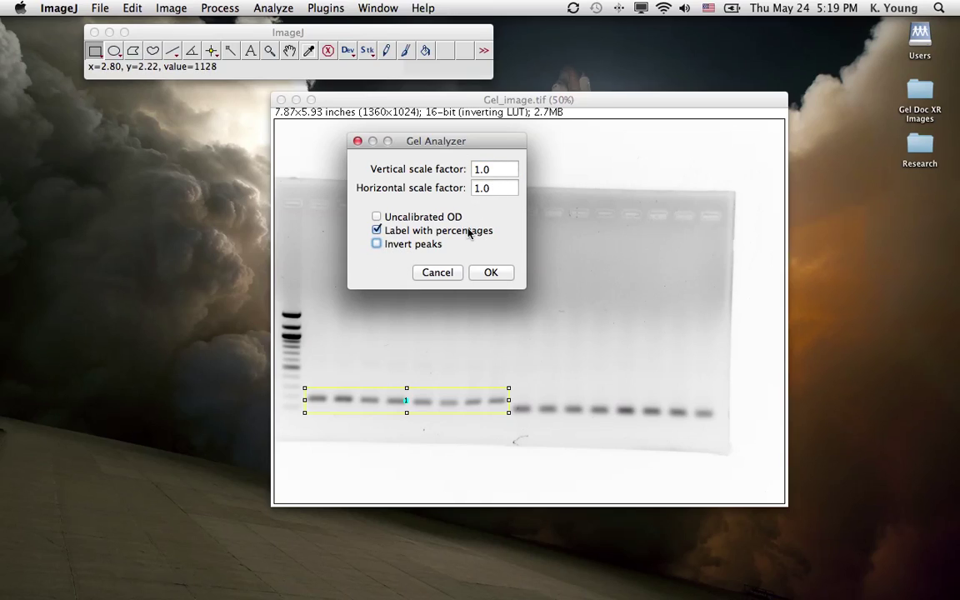
click(490, 273)
Plot the lane 1 intensity profile from the Gels menu.
click(274, 7)
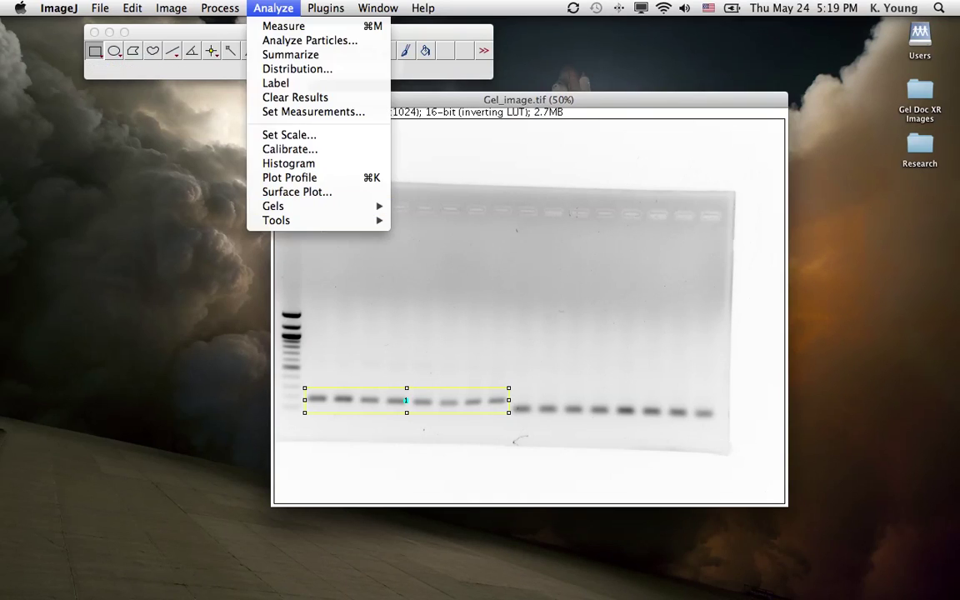
mouse_move(296, 208)
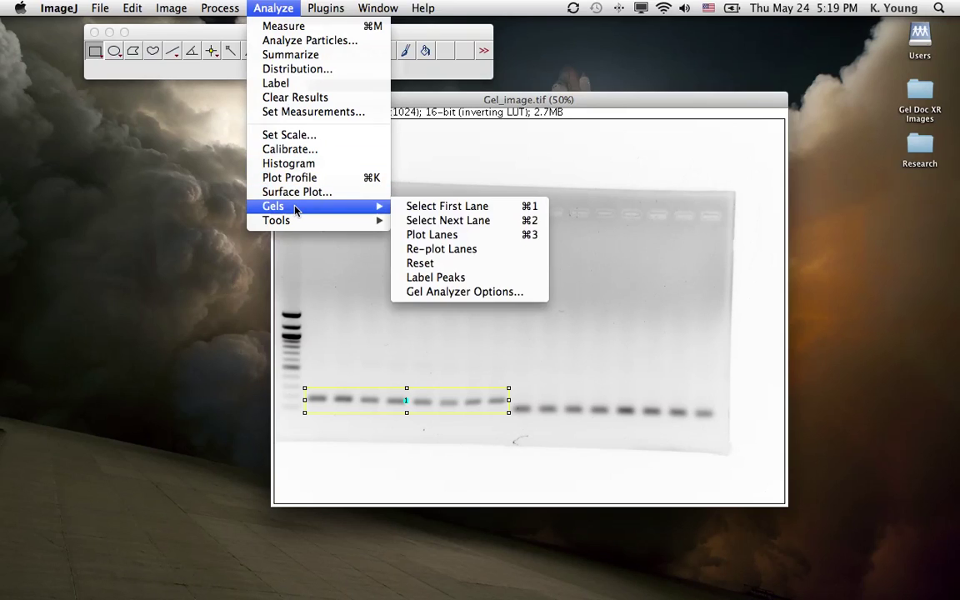
click(430, 235)
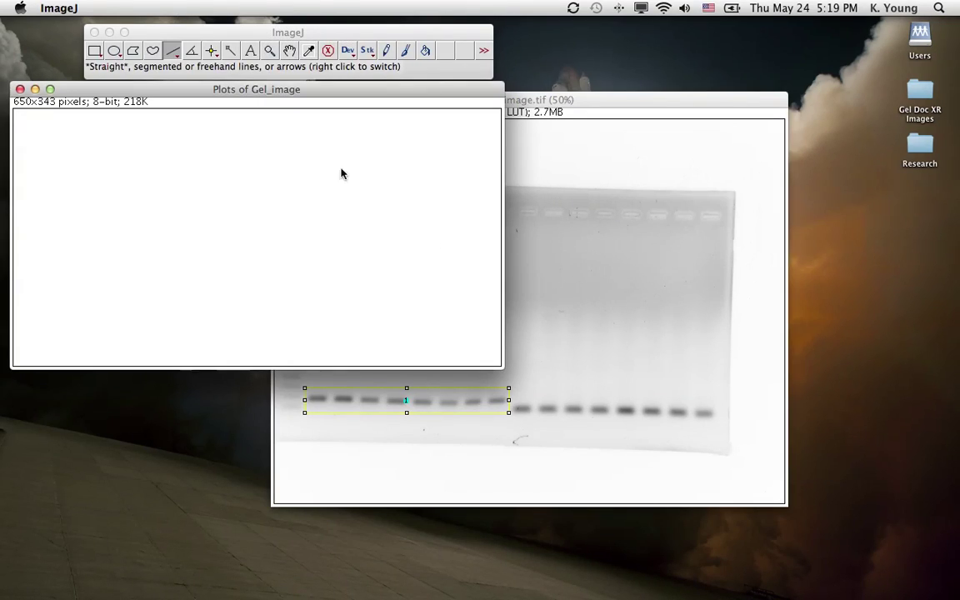
Move the gel image window right and the profile plot left so both are fully visible.
drag(540, 104, 628, 47)
drag(274, 92, 260, 47)
drag(510, 43, 564, 43)
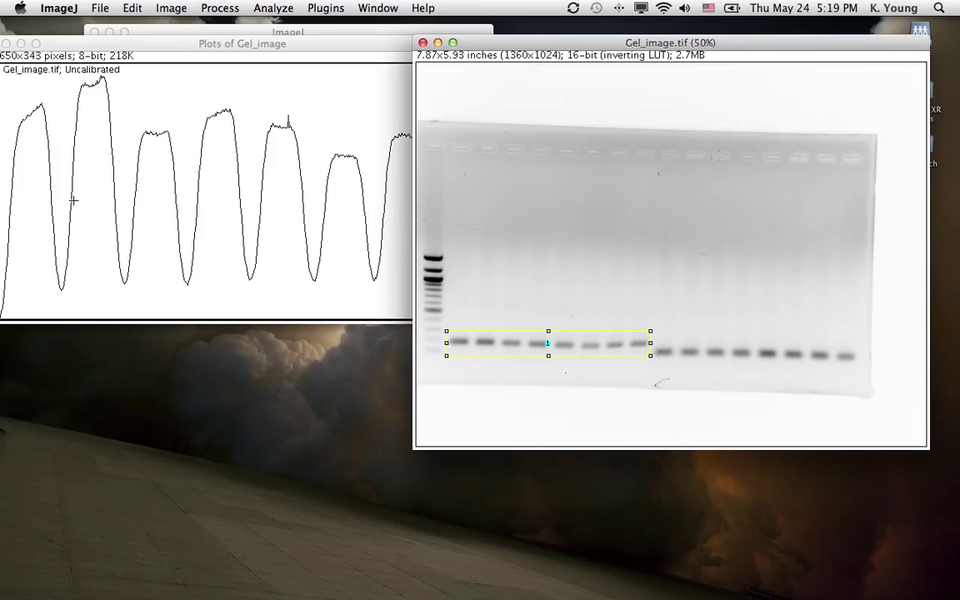
drag(122, 44, 165, 70)
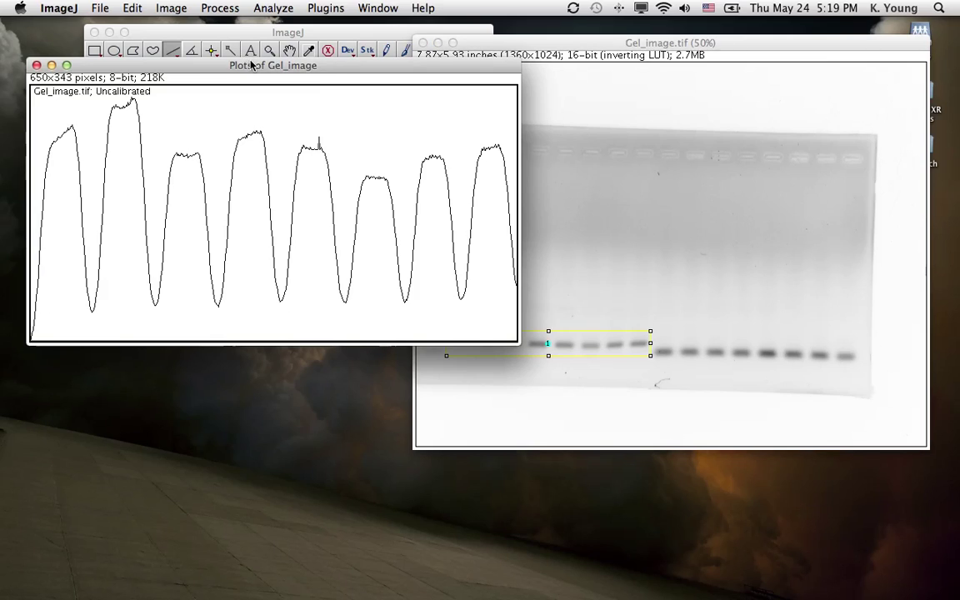
Draw vertical straight lines from each of the seven profile valleys down to the baseline, isolating eight peaks.
drag(579, 46, 574, 48)
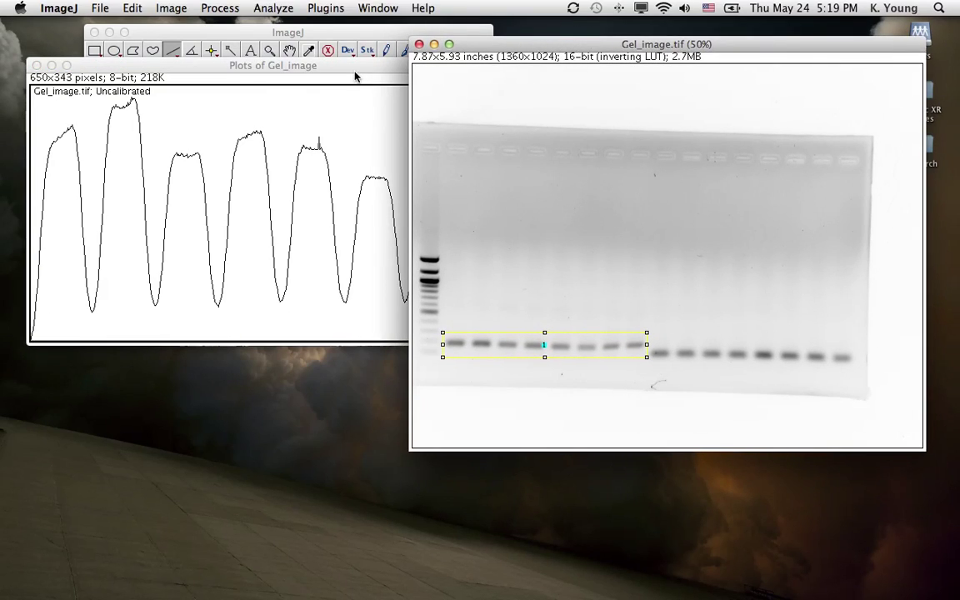
drag(351, 71, 409, 106)
drag(350, 100, 628, 114)
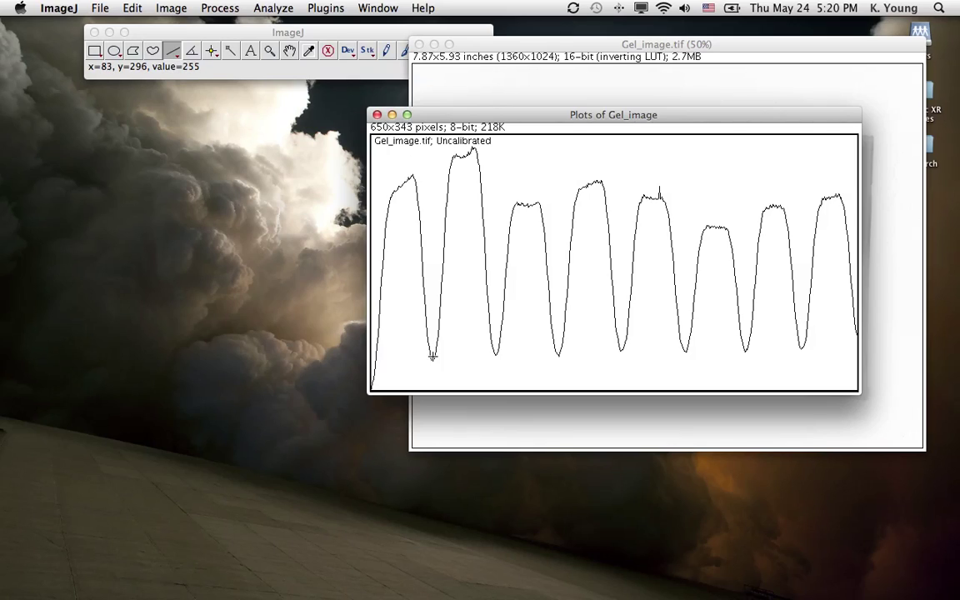
drag(431, 357, 432, 398)
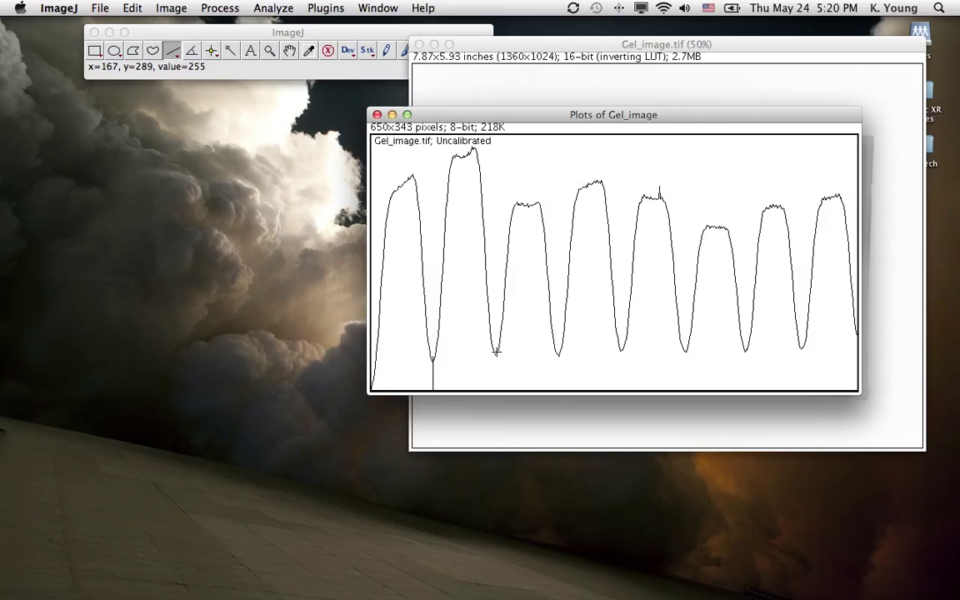
drag(496, 353, 497, 396)
drag(559, 353, 557, 401)
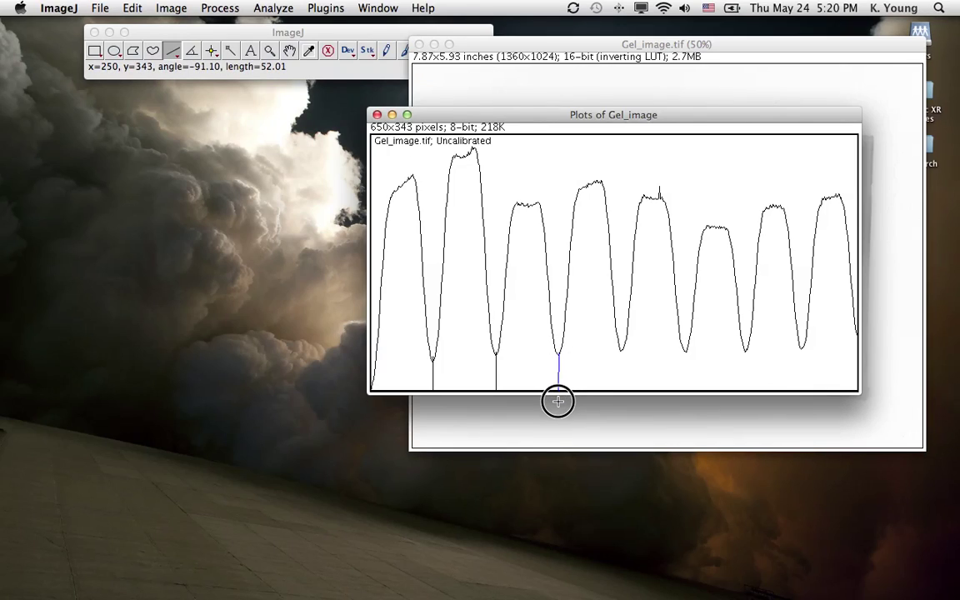
drag(557, 400, 558, 401)
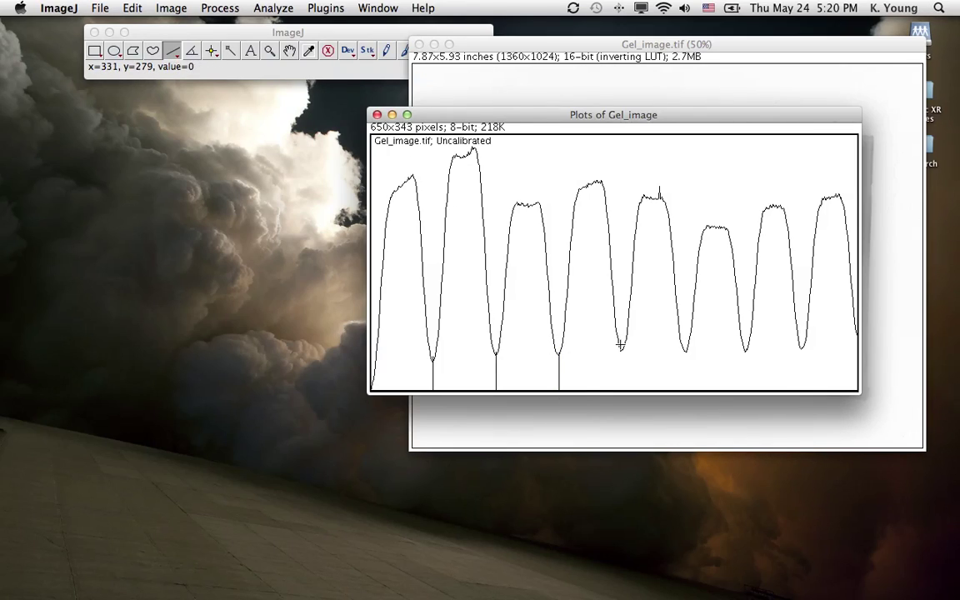
drag(621, 349, 622, 398)
drag(684, 349, 685, 409)
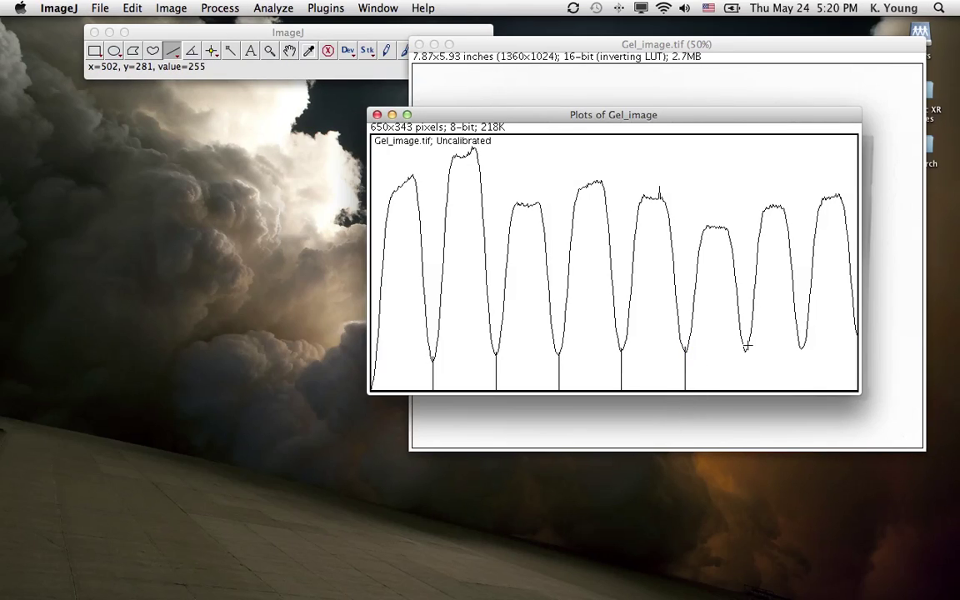
drag(745, 348, 745, 395)
drag(801, 342, 801, 401)
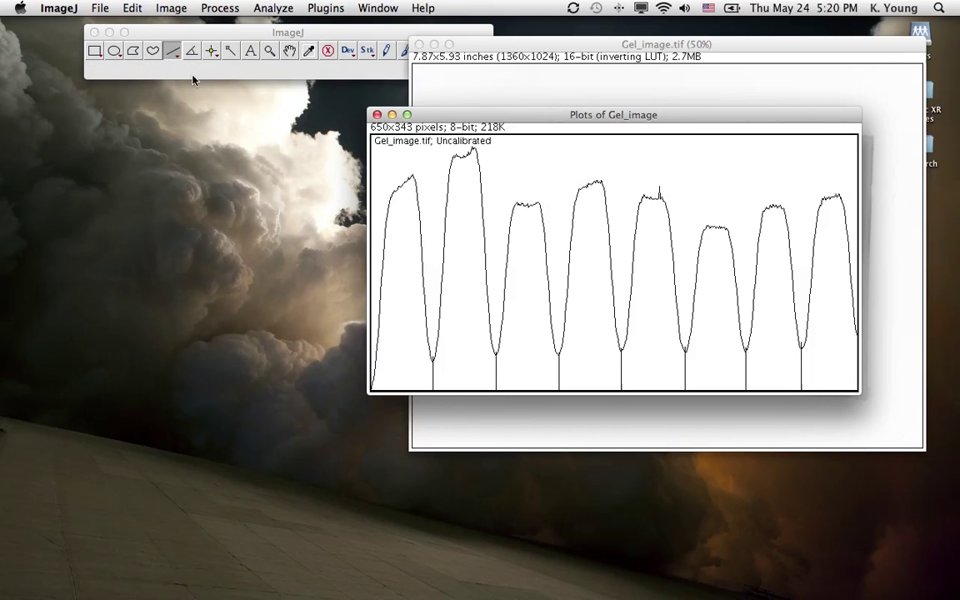
drag(489, 117, 377, 100)
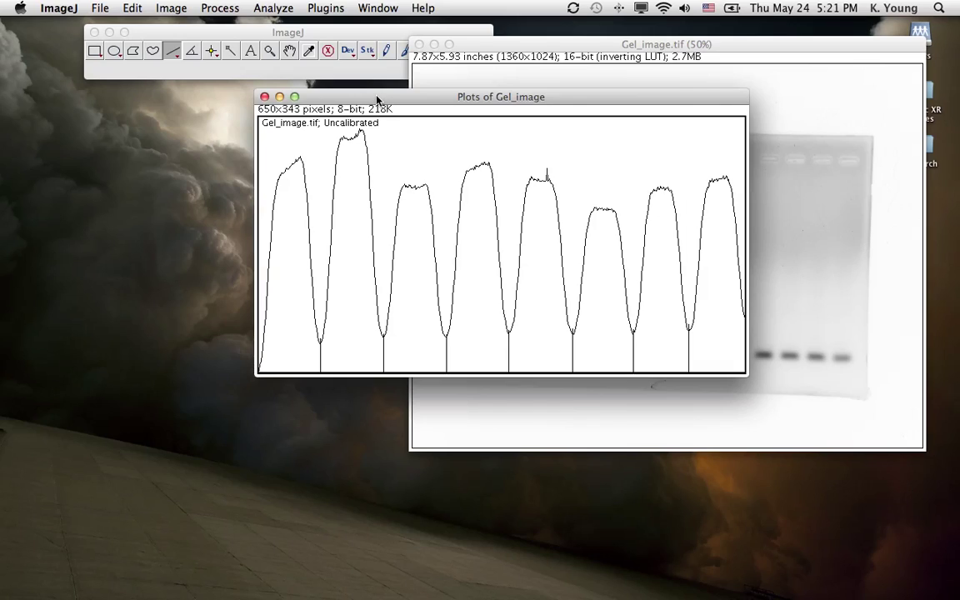
Select the Wand tool and measure the first peak's area (15805.397).
click(234, 55)
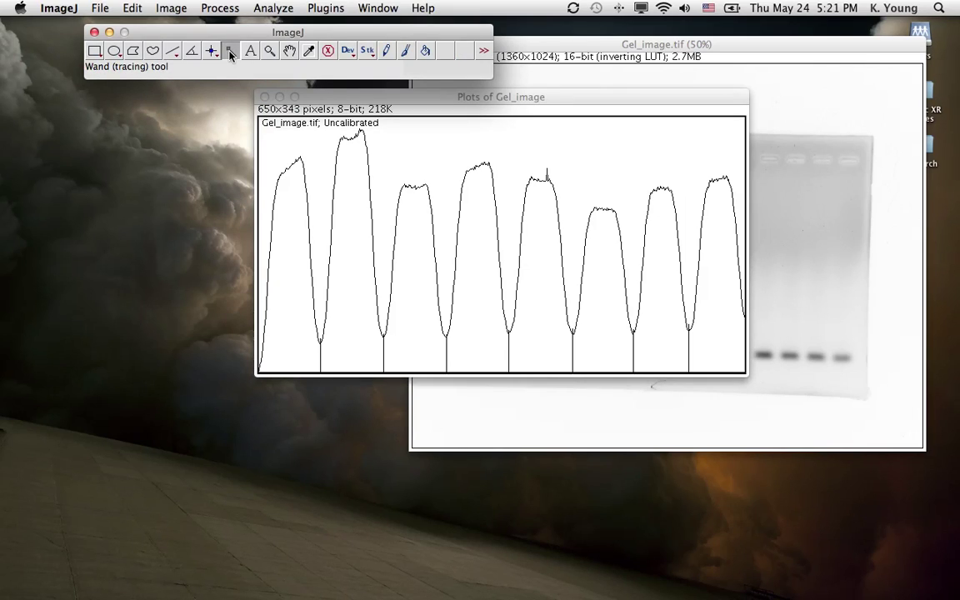
drag(435, 101, 434, 123)
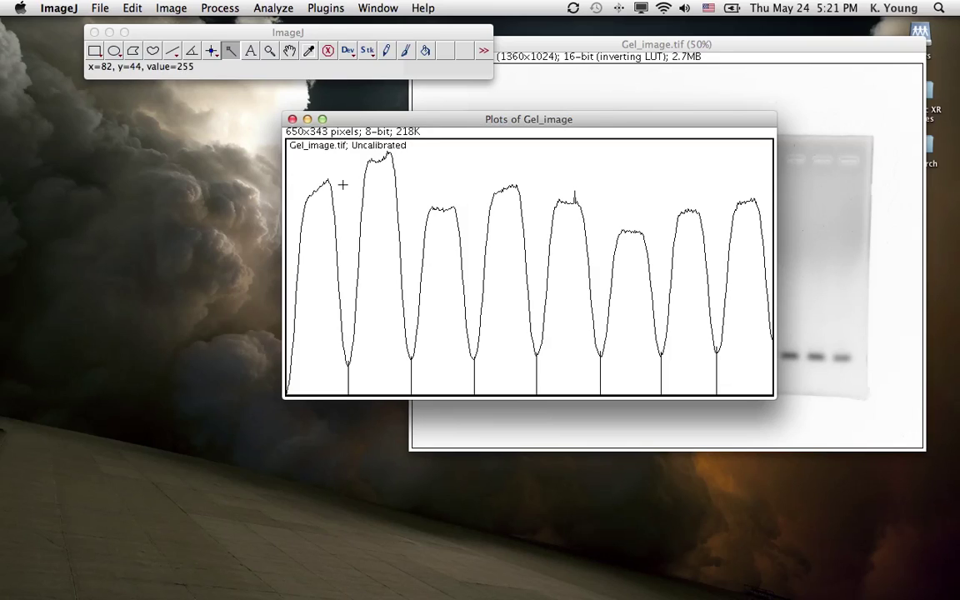
click(315, 286)
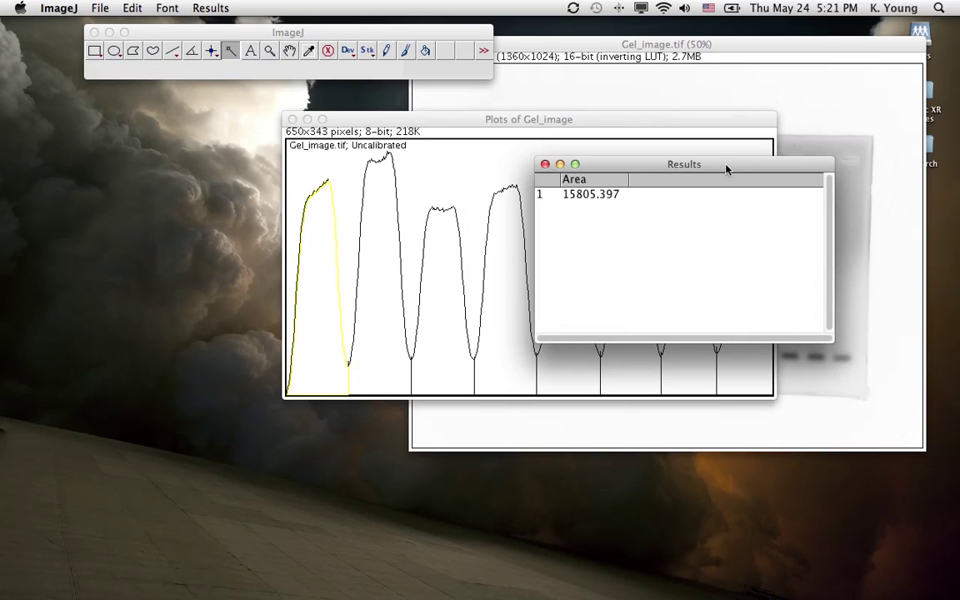
drag(724, 167, 197, 162)
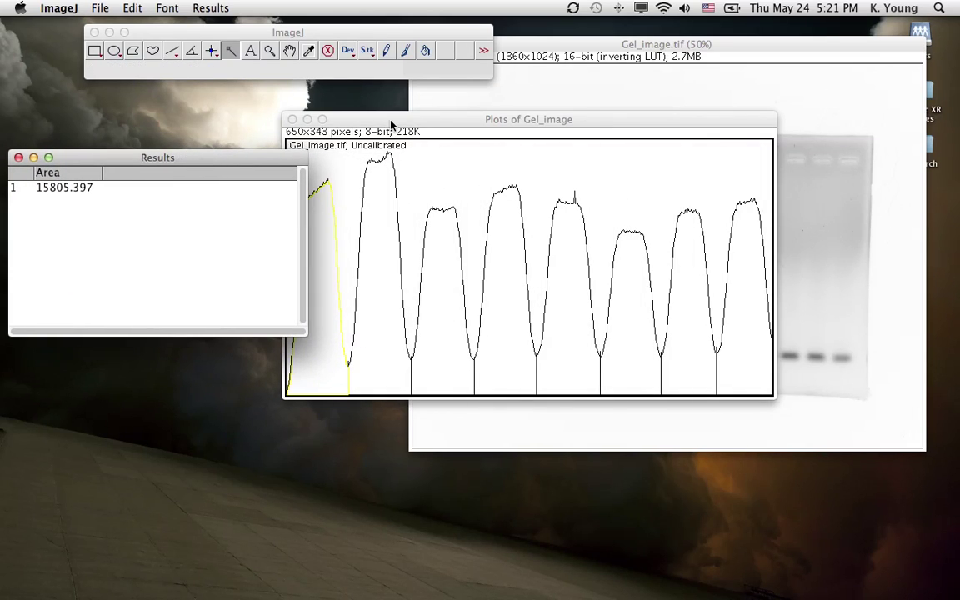
drag(390, 125, 418, 128)
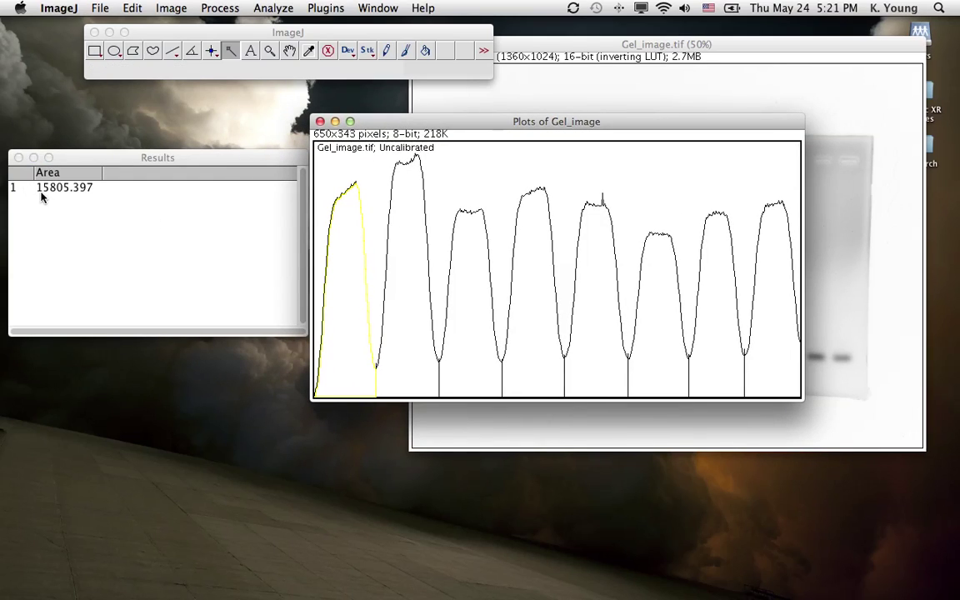
Measure the areas of peaks two through eight, ending with 14518.912 for peak 8.
click(405, 248)
click(471, 317)
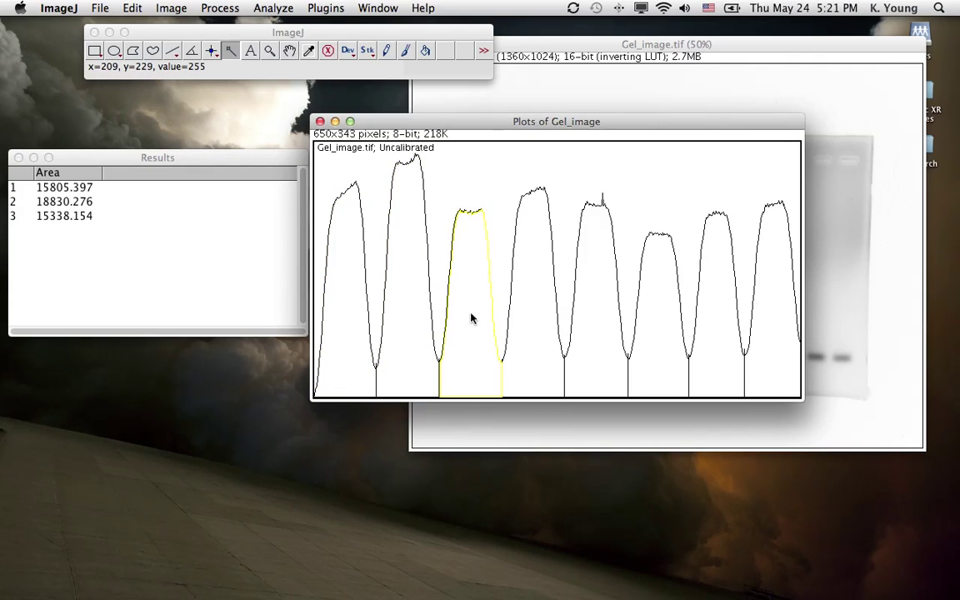
click(542, 331)
click(597, 337)
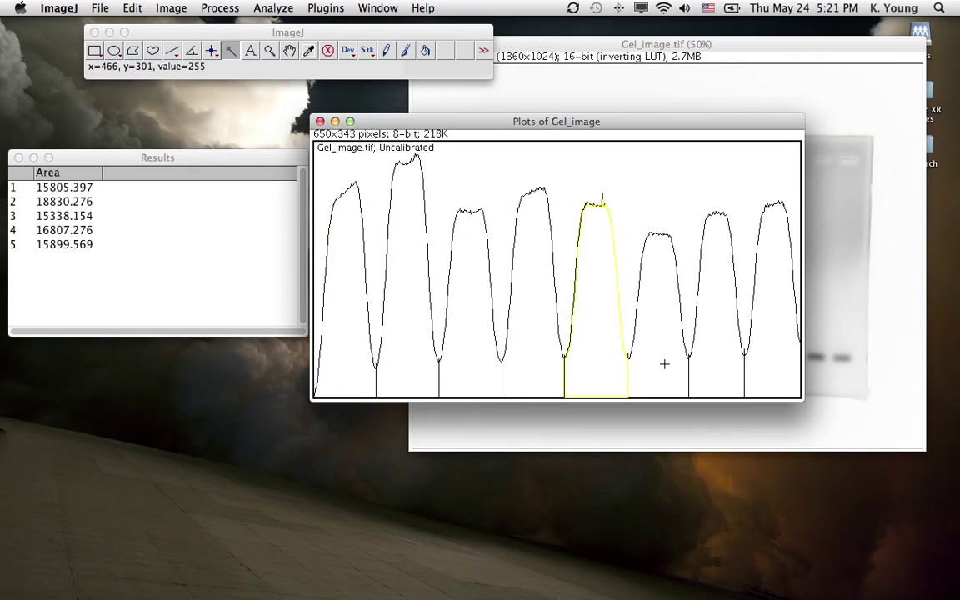
click(664, 363)
click(718, 358)
click(775, 362)
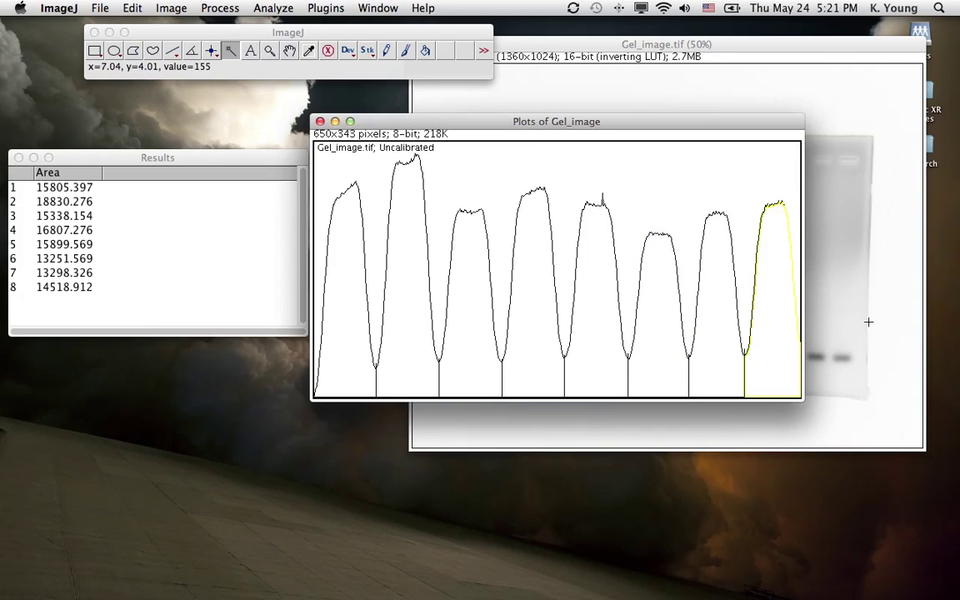
Run Gels > Label Peaks to add a Percent column (12.772 to 11.733) and peak labels.
click(273, 10)
mouse_move(313, 207)
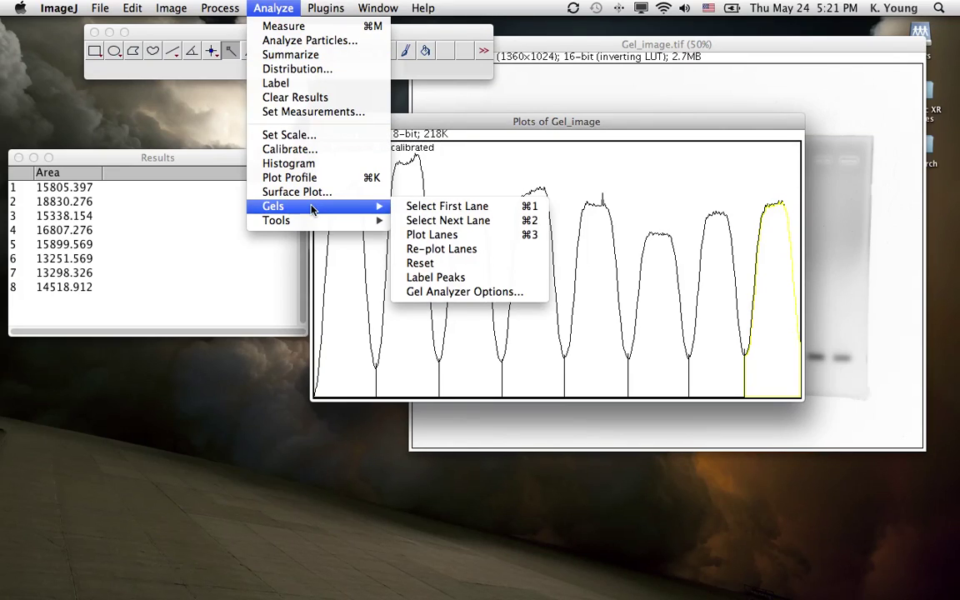
click(455, 281)
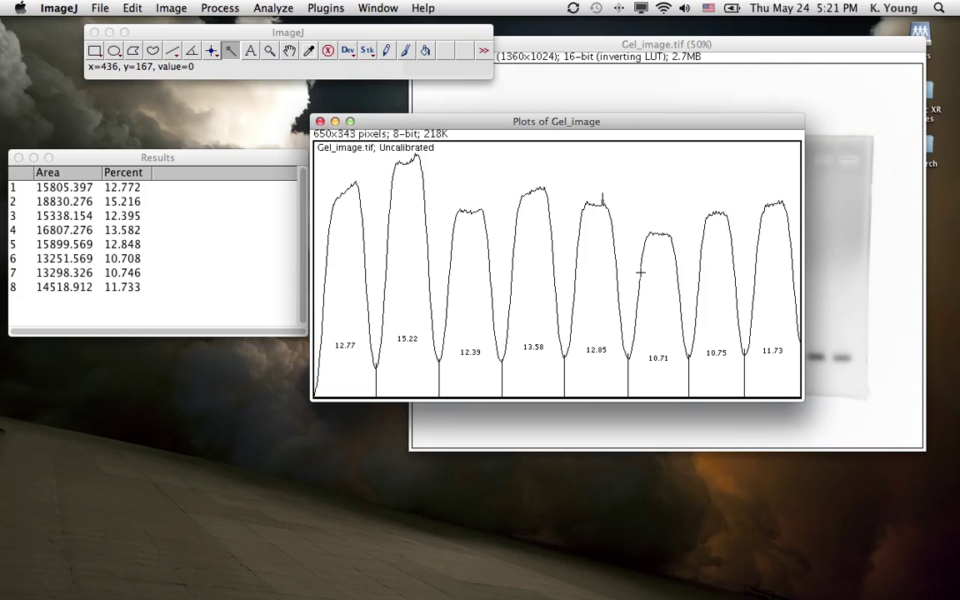
Move the labelled plot left, the Gel_image window down-right, then centre the plot window.
drag(646, 121, 414, 124)
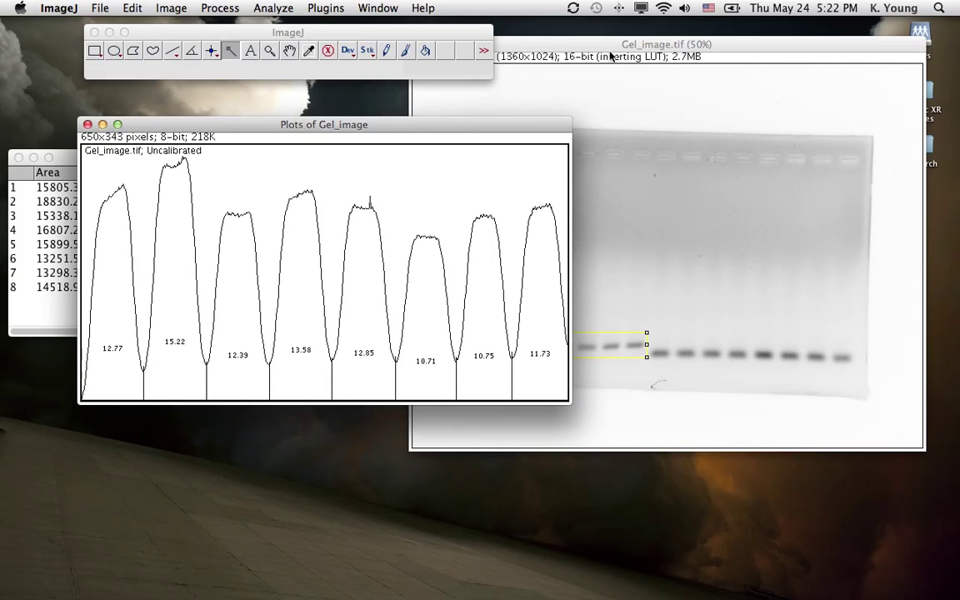
drag(607, 43, 631, 118)
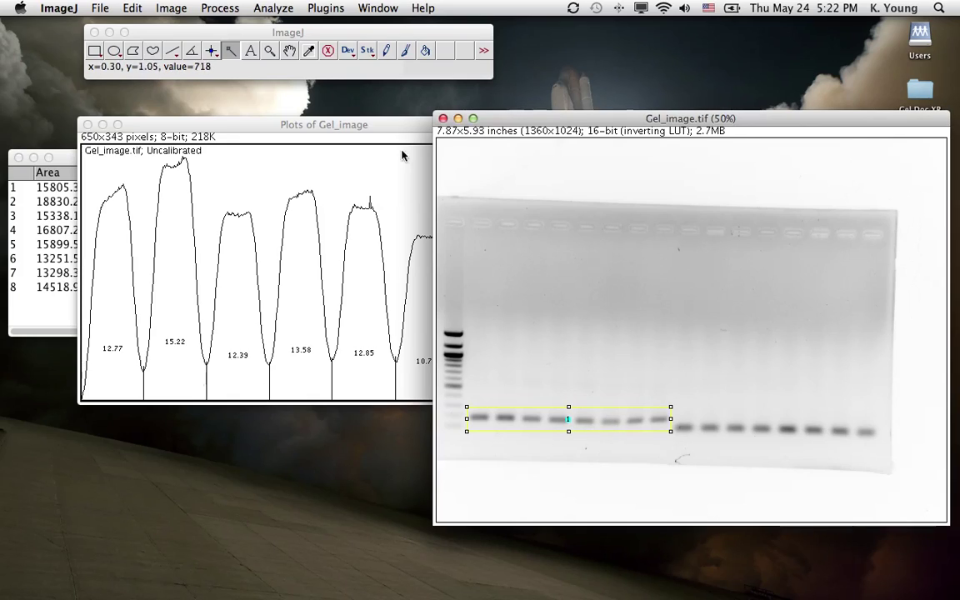
click(375, 125)
drag(375, 125, 489, 138)
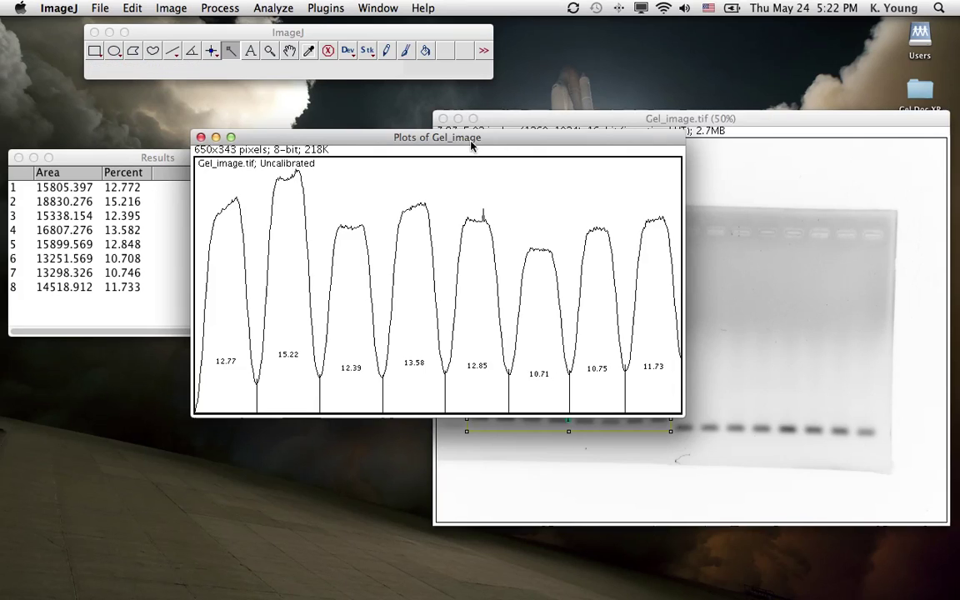
drag(468, 141, 471, 109)
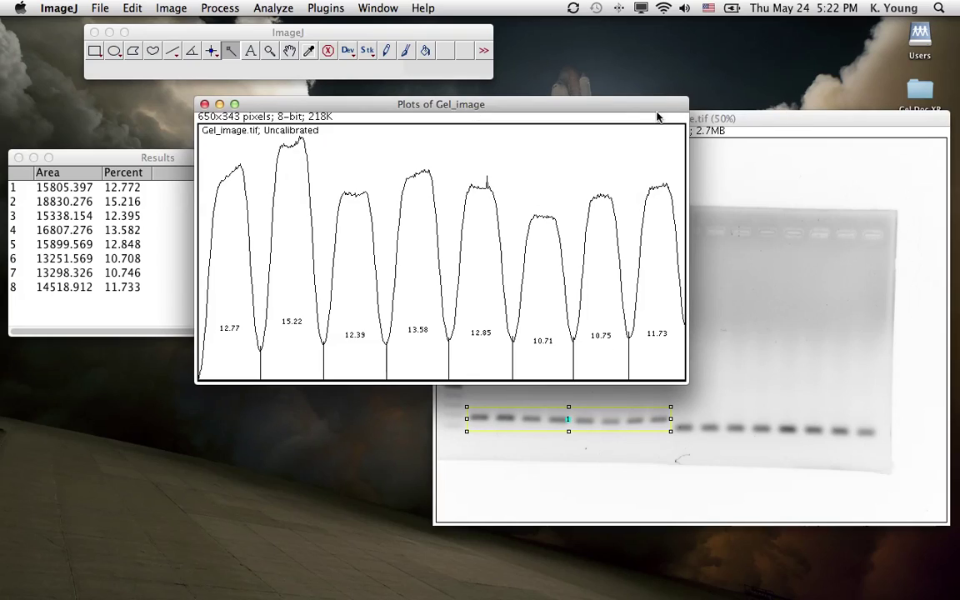